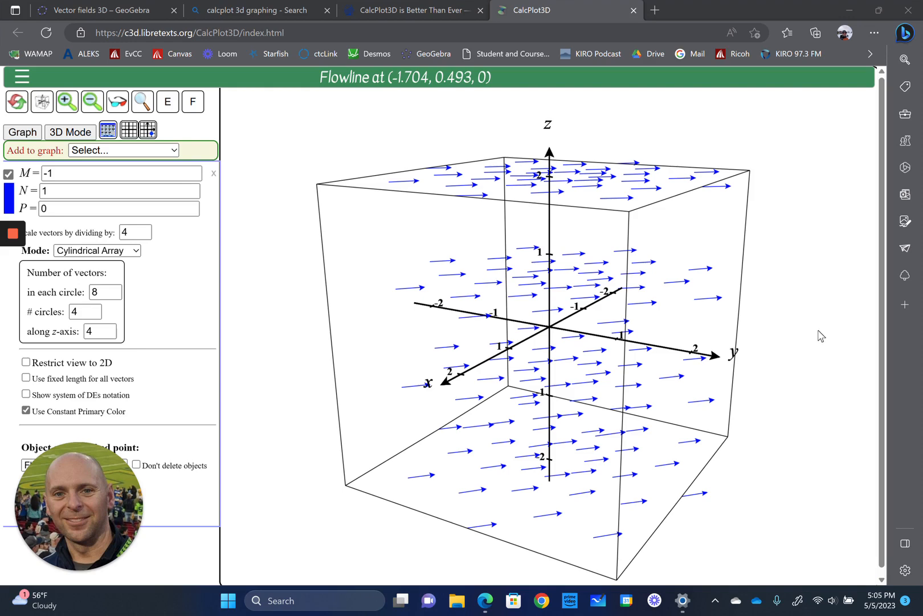
Examine the constant vector field's arrows from several angles and compare them with its M, N and P components.
drag(673, 465, 673, 465)
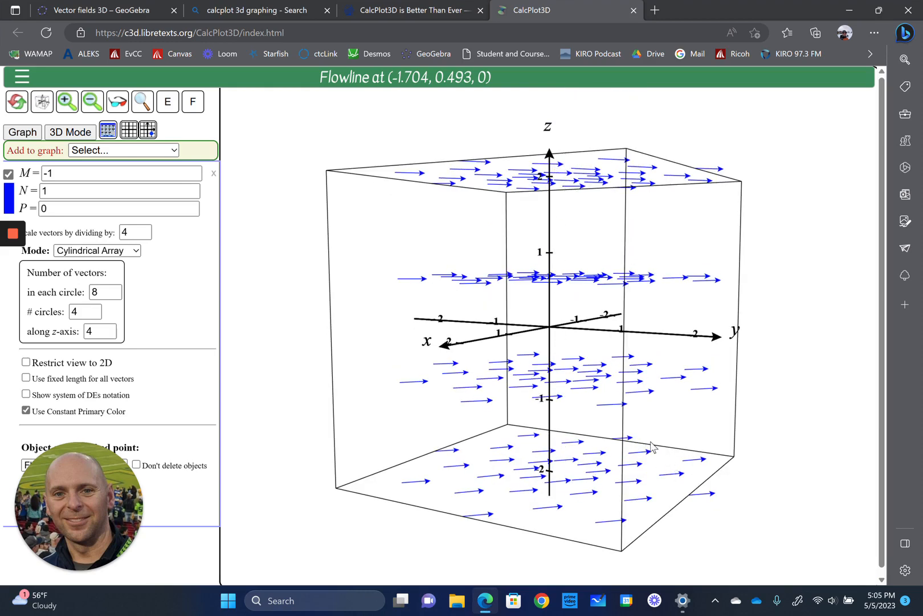
drag(665, 422, 665, 424)
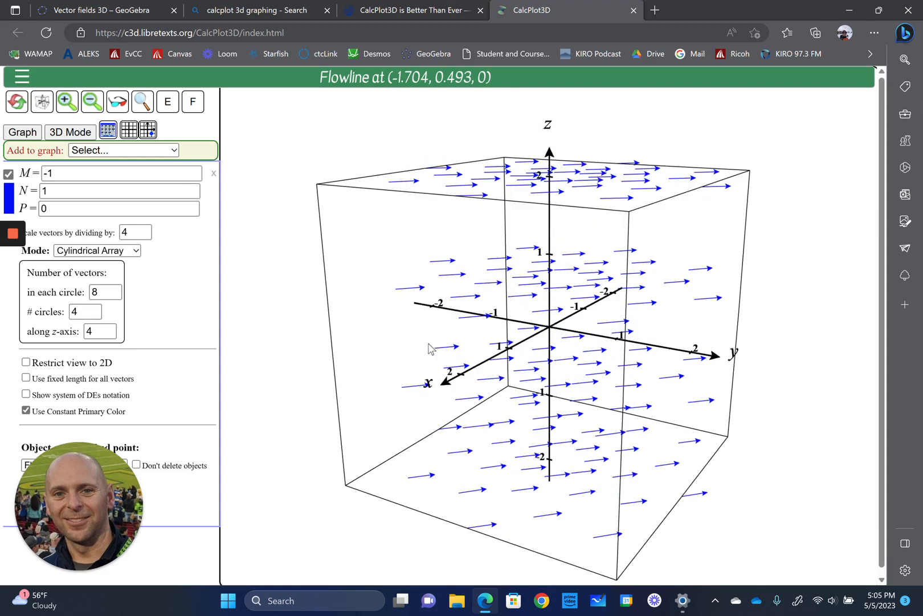
double_click(50, 172)
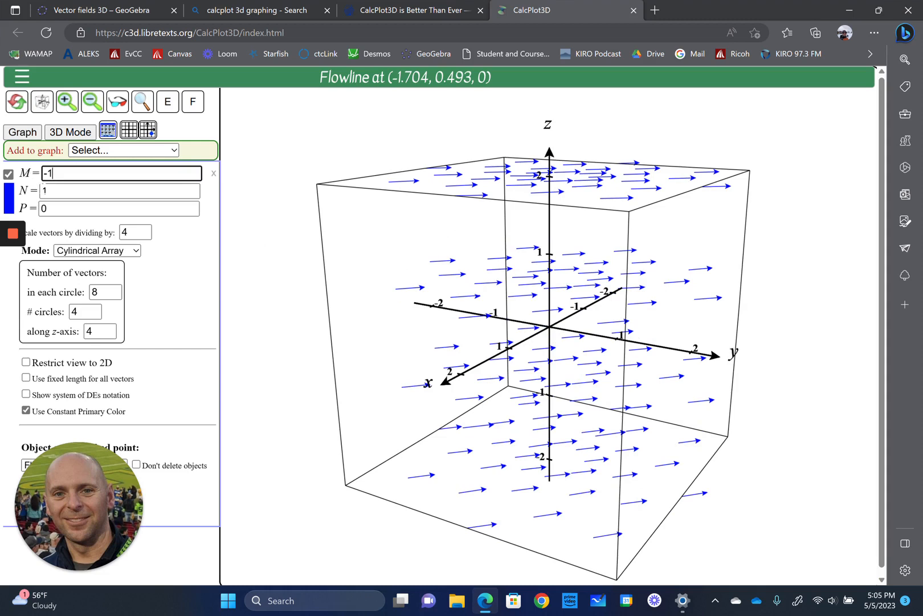
click(57, 194)
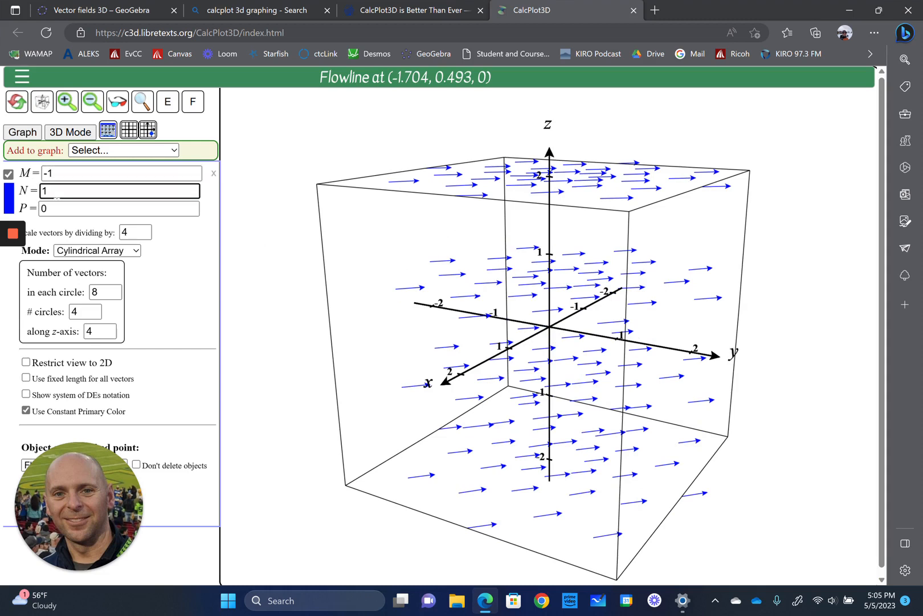
click(27, 190)
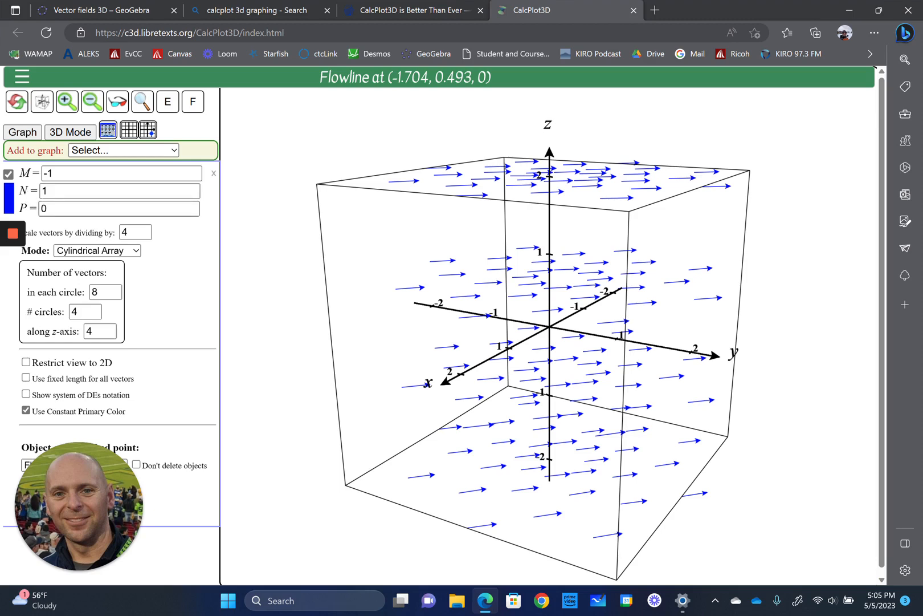
click(47, 208)
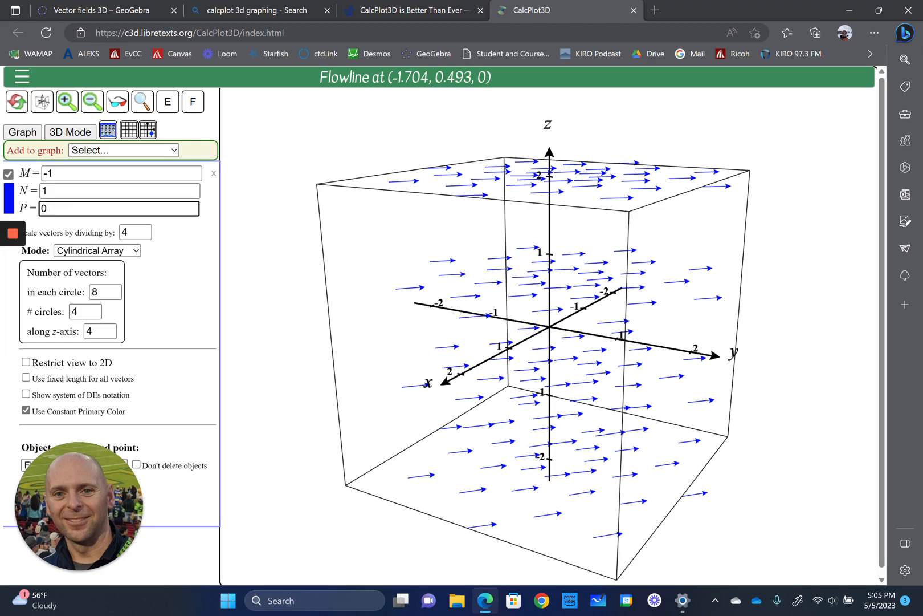
click(227, 210)
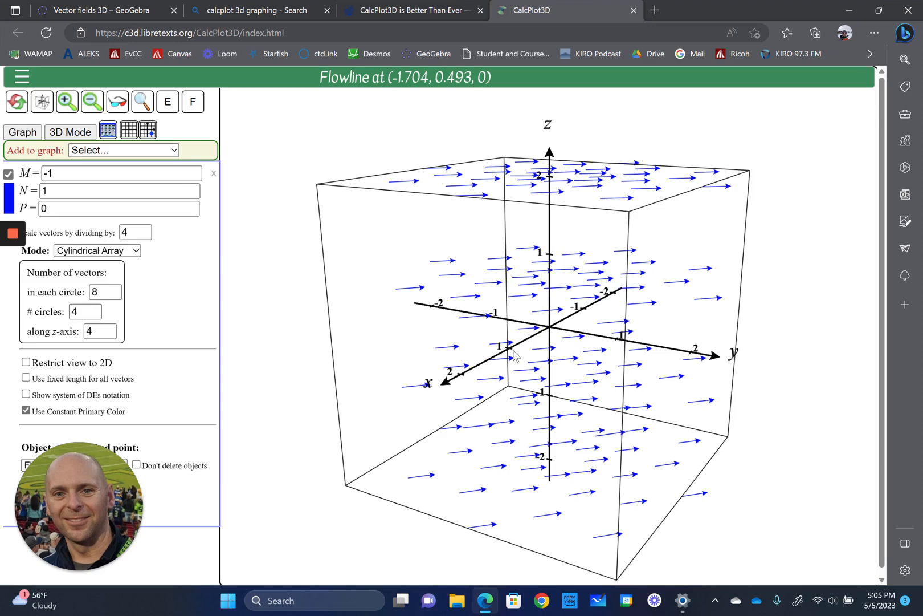
drag(513, 351, 517, 350)
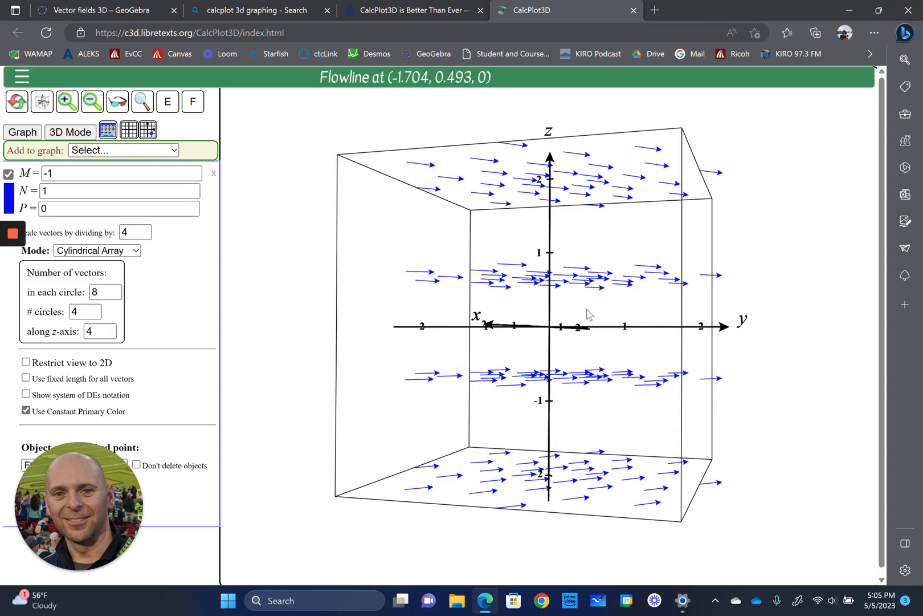
key(Down)
key(Down)
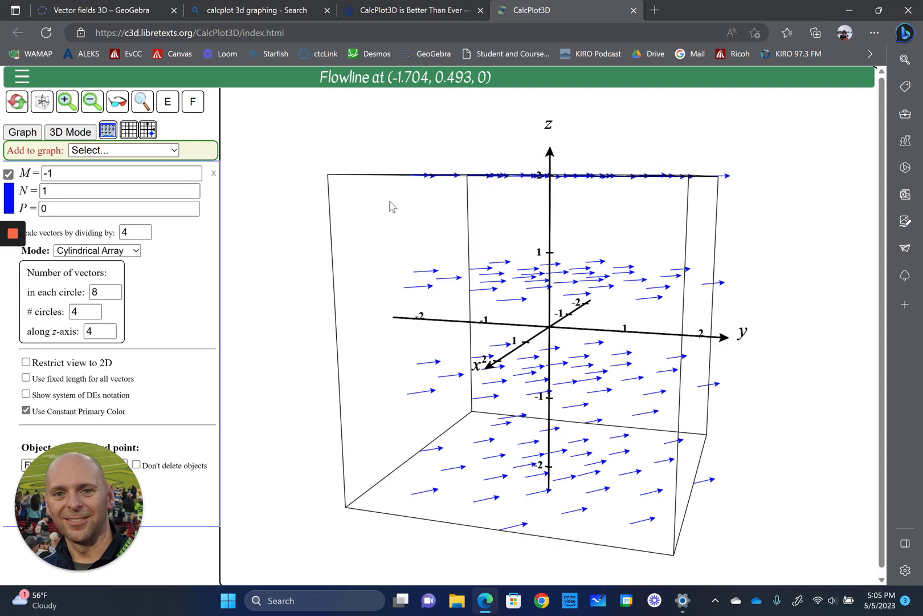
Try a P component of 1 in the vector field, then restore P to 0.
click(64, 204)
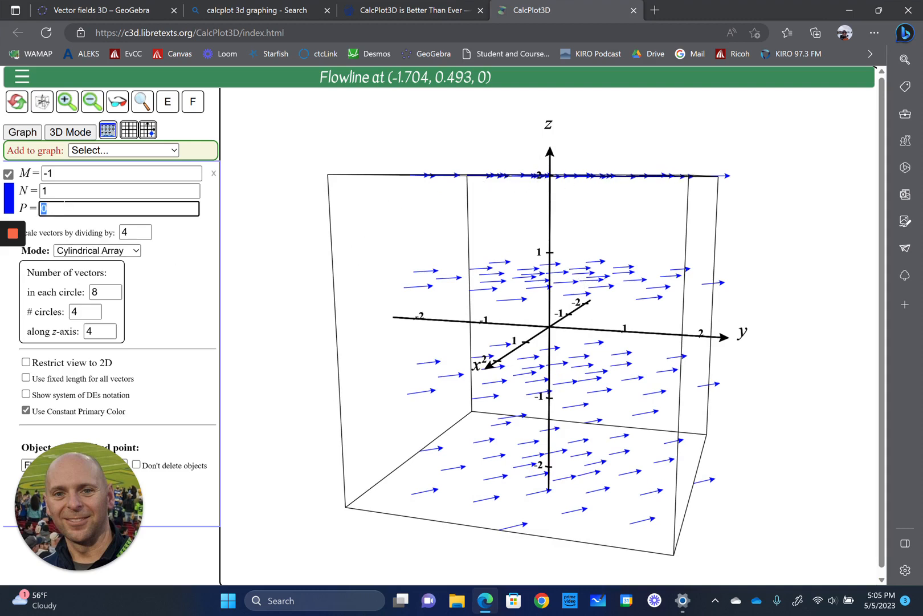
key(Return)
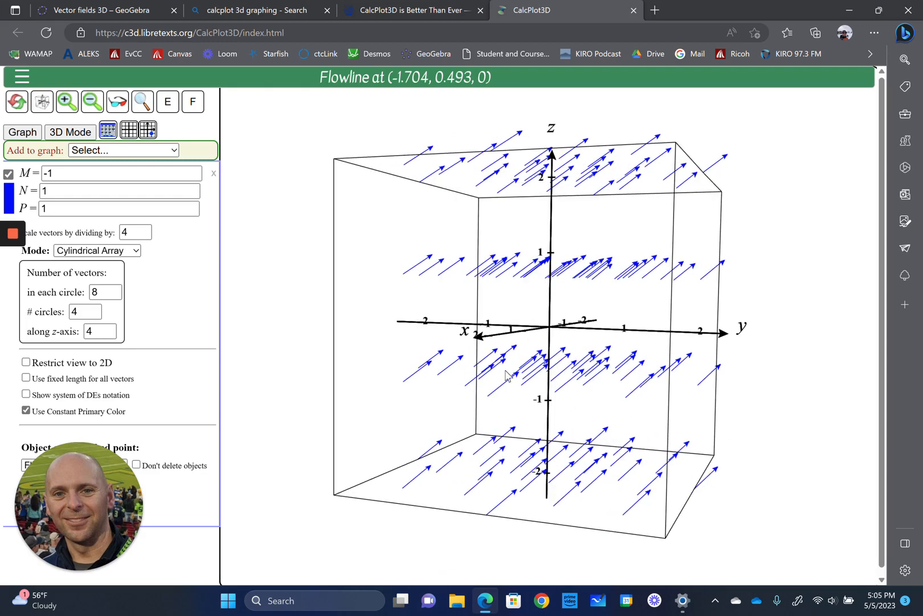
click(74, 206)
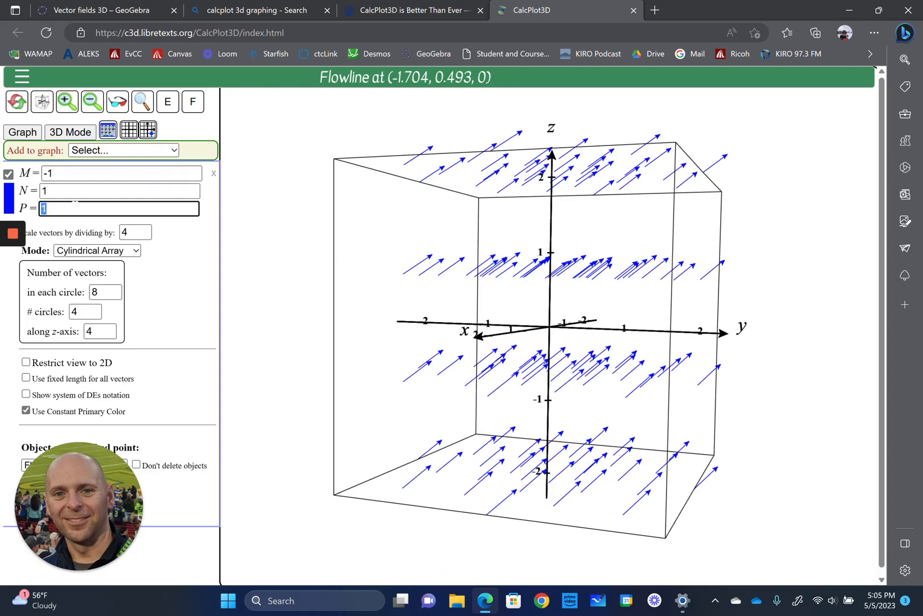
key(Return)
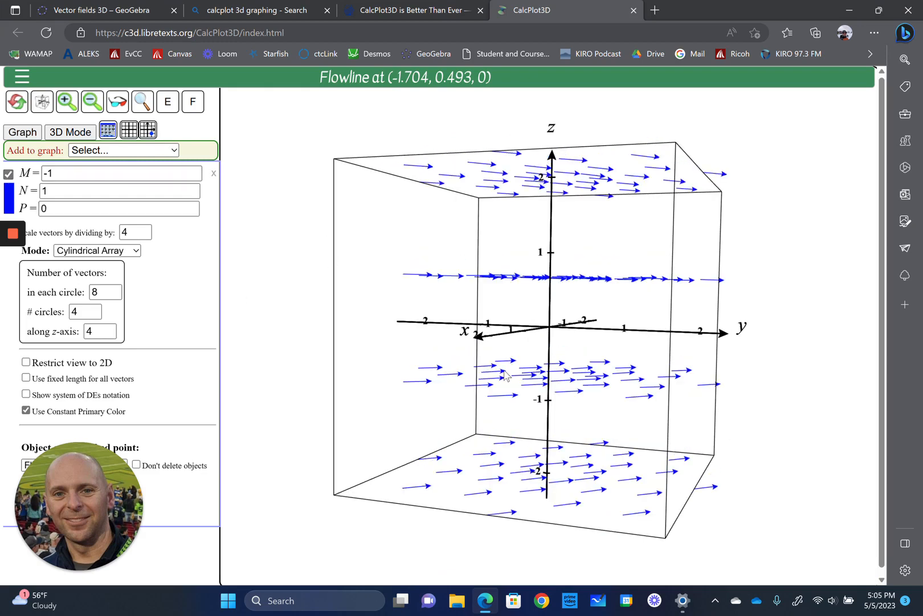
drag(509, 373, 514, 380)
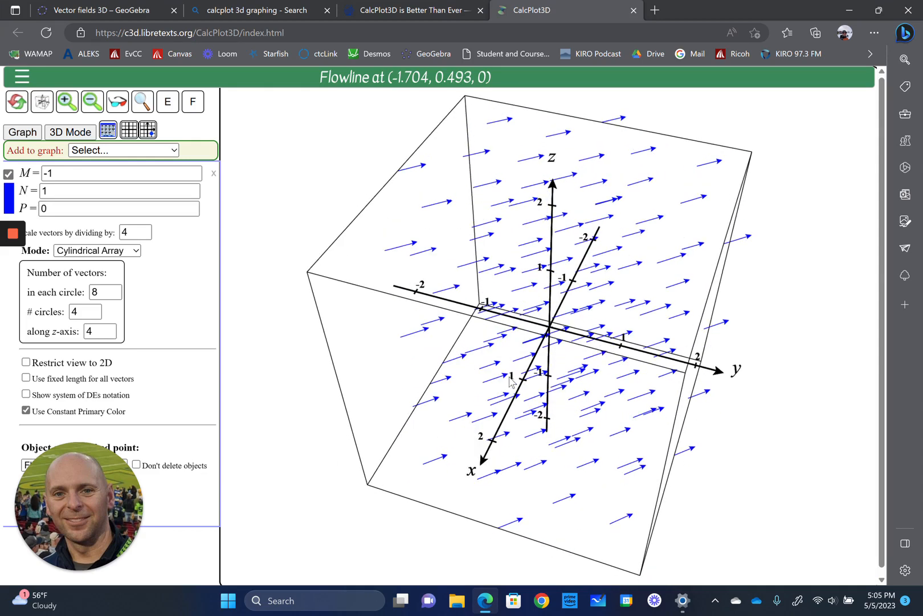
Inspect the vector field restricted to 2D against its M and N components, then return to the 3D view.
click(27, 362)
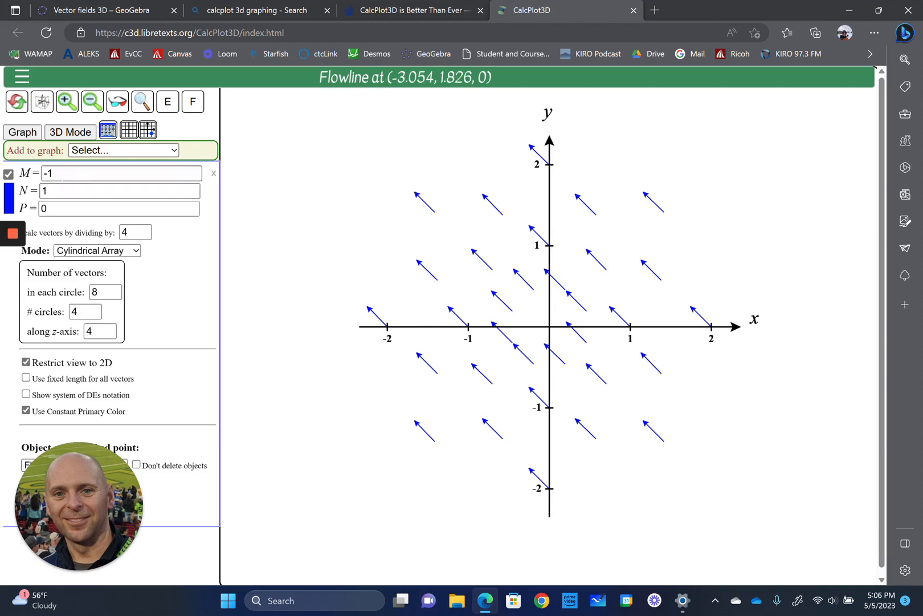
click(51, 173)
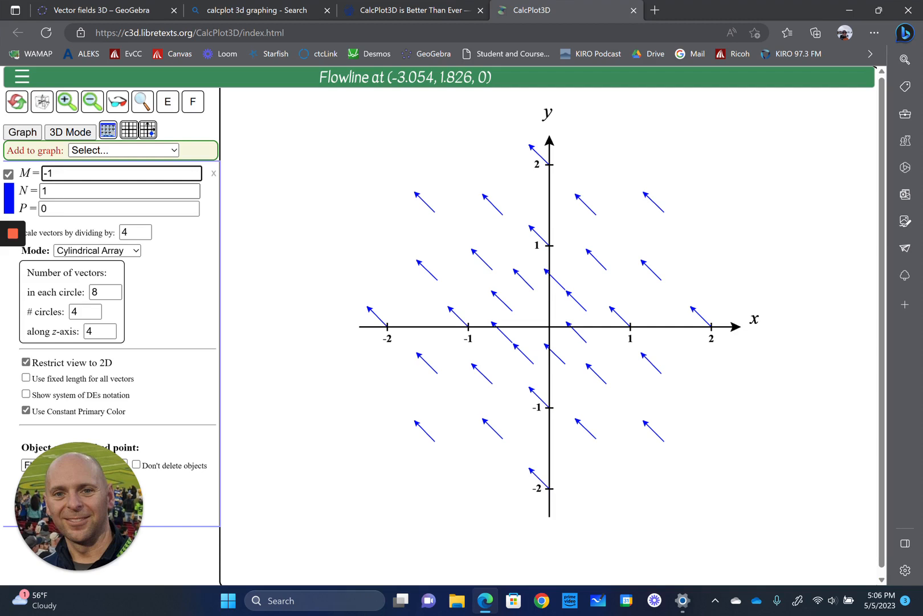
click(50, 191)
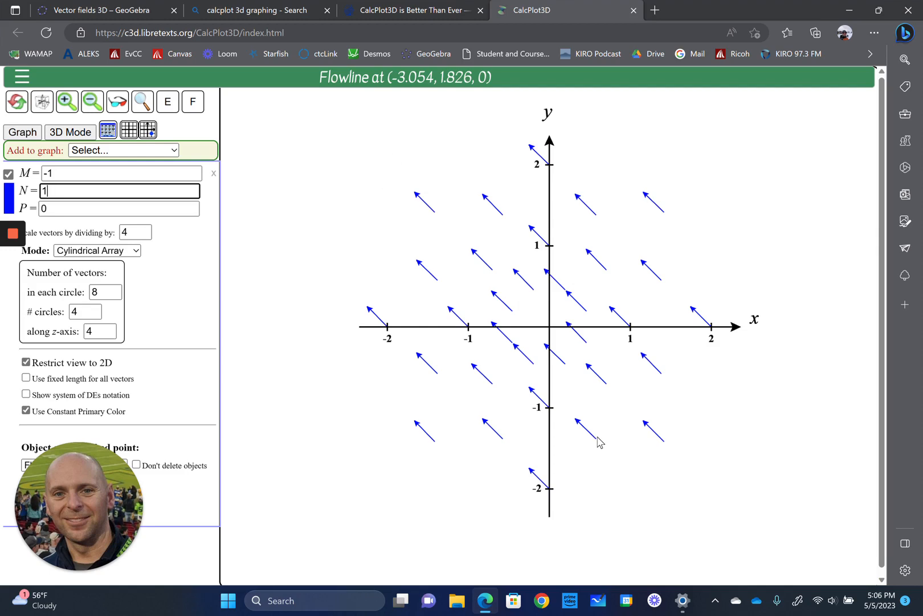
click(26, 363)
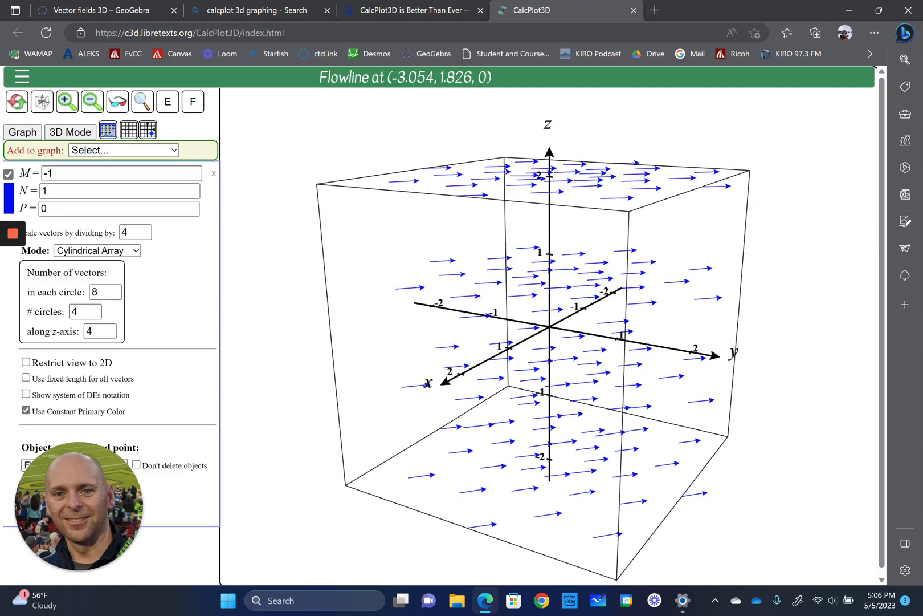
Set the vector field components to M = 0, N = 0 and P = 2, and redraw the field.
drag(55, 173, 44, 173)
text(0)
key(Tab)
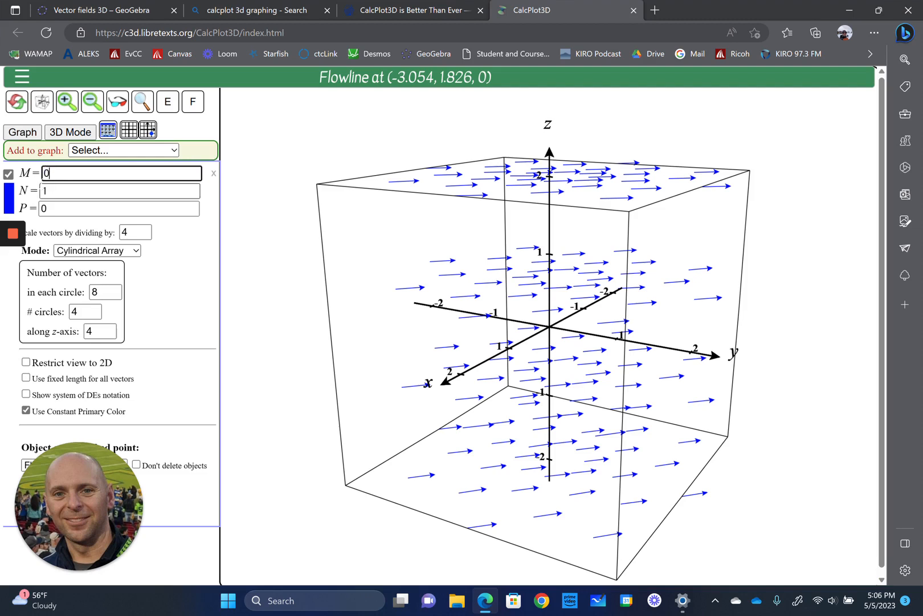
text(0)
key(Tab)
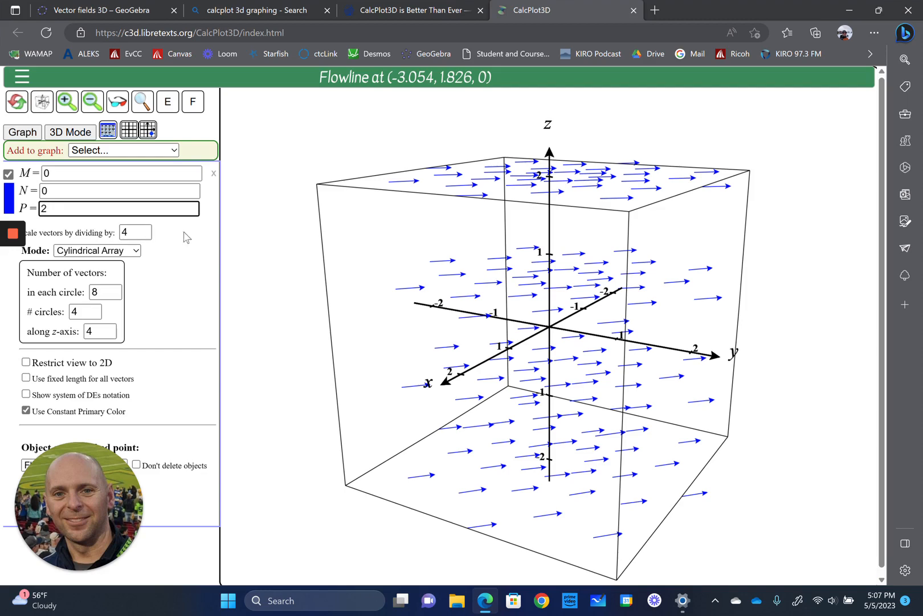
click(8, 174)
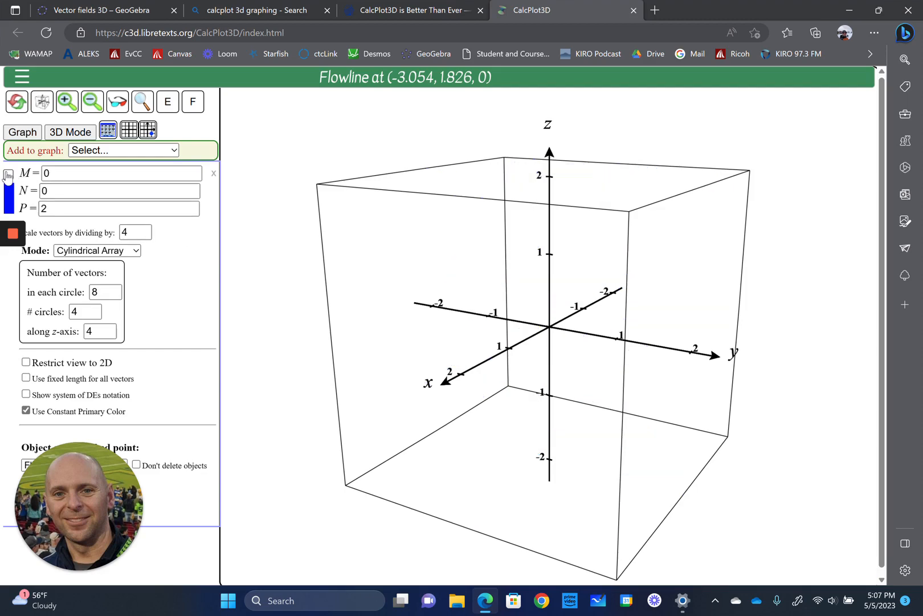
click(8, 174)
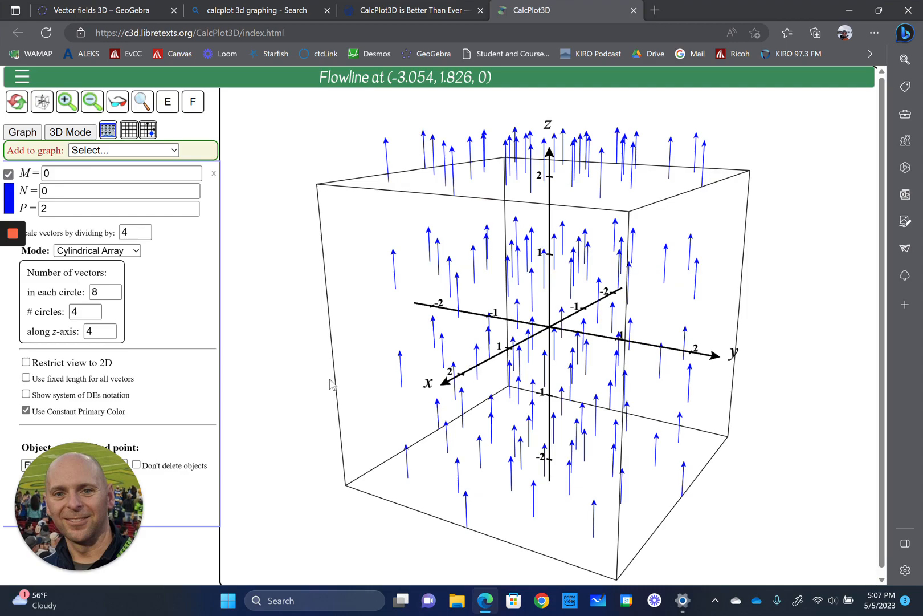
Inspect the z-directed field from another angle and restricted to 2D, then return to the 3D view.
click(312, 382)
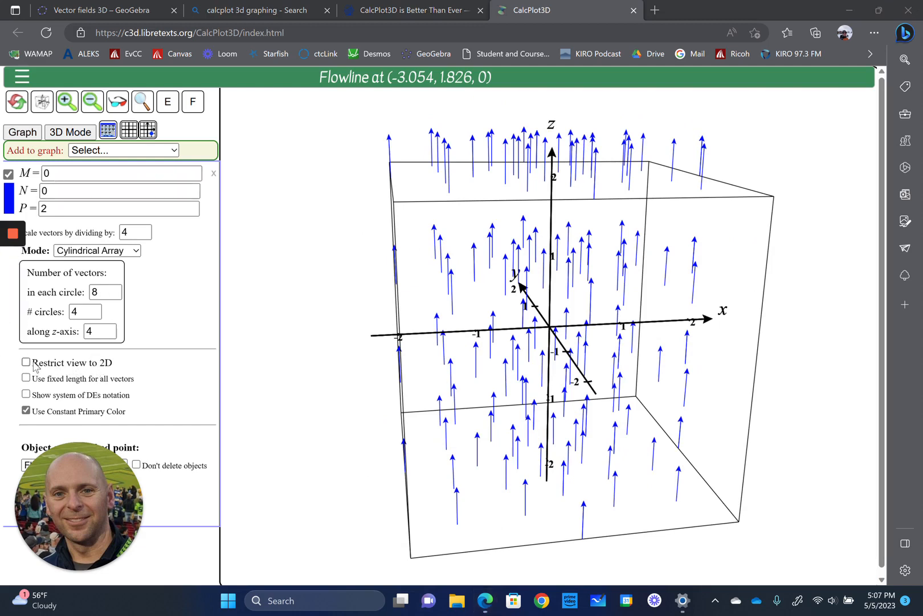
click(27, 362)
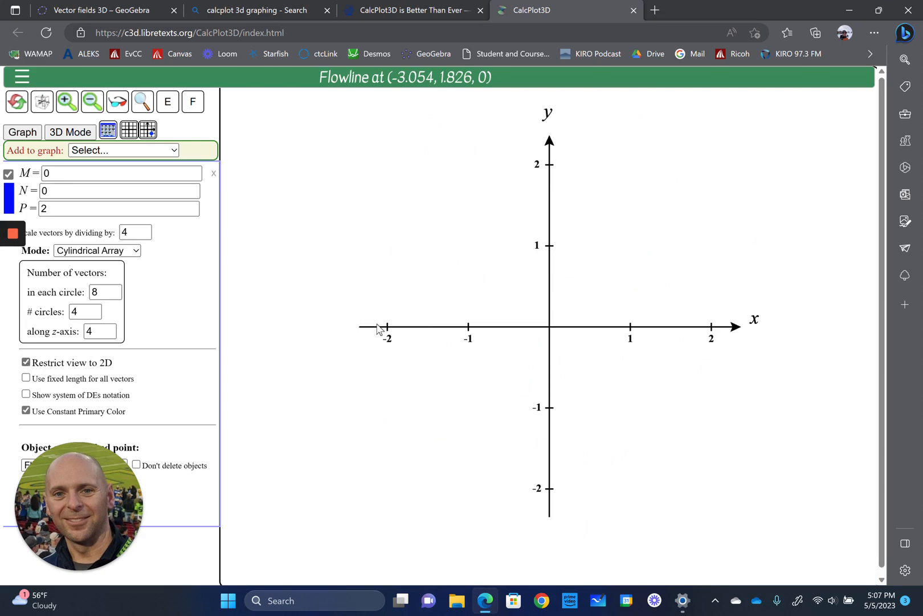
click(26, 362)
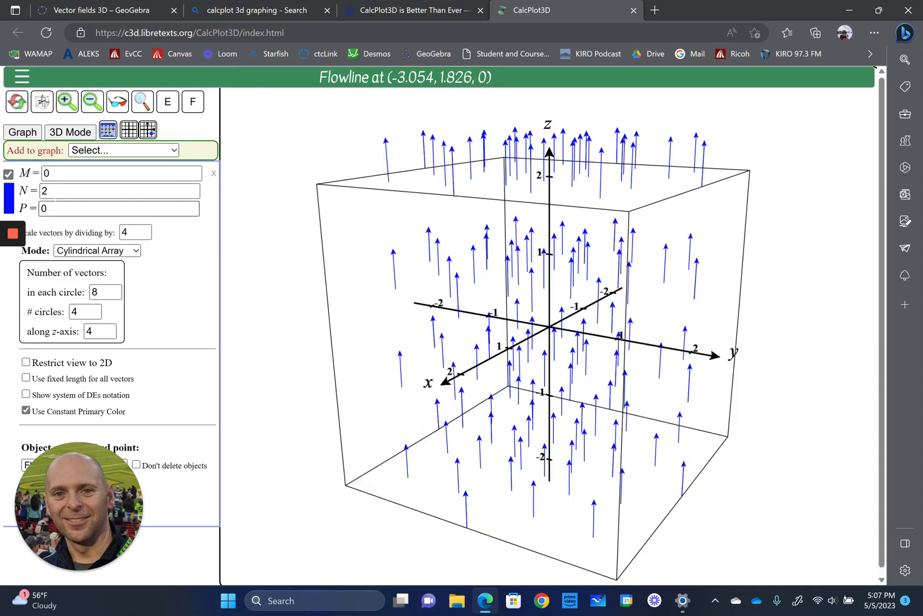
Redraw the vector field with N = 2 and P = 0 and view its arrows from other angles.
click(8, 174)
click(8, 174)
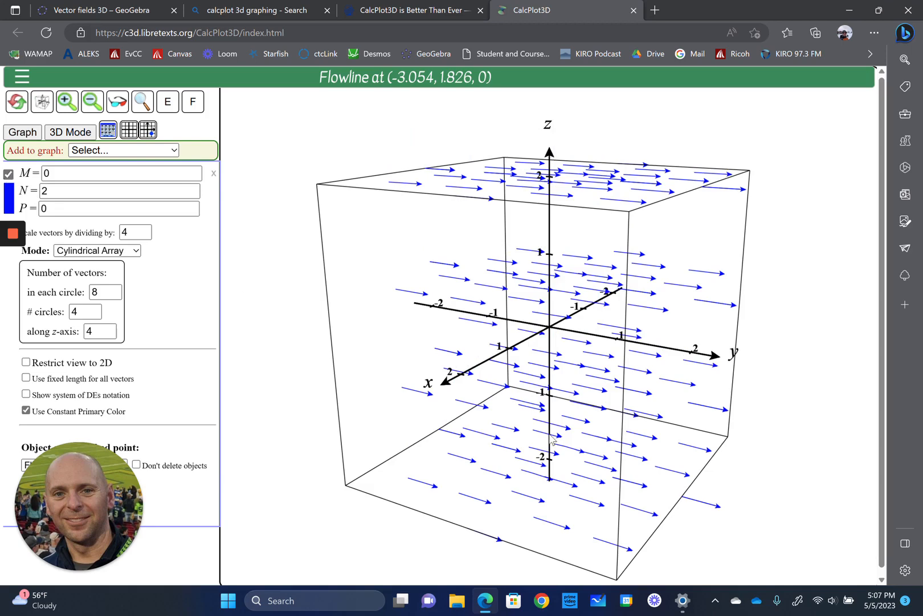
mouse_move(557, 449)
mouse_down()
mouse_move(560, 459)
mouse_move(559, 441)
mouse_move(561, 453)
mouse_up()
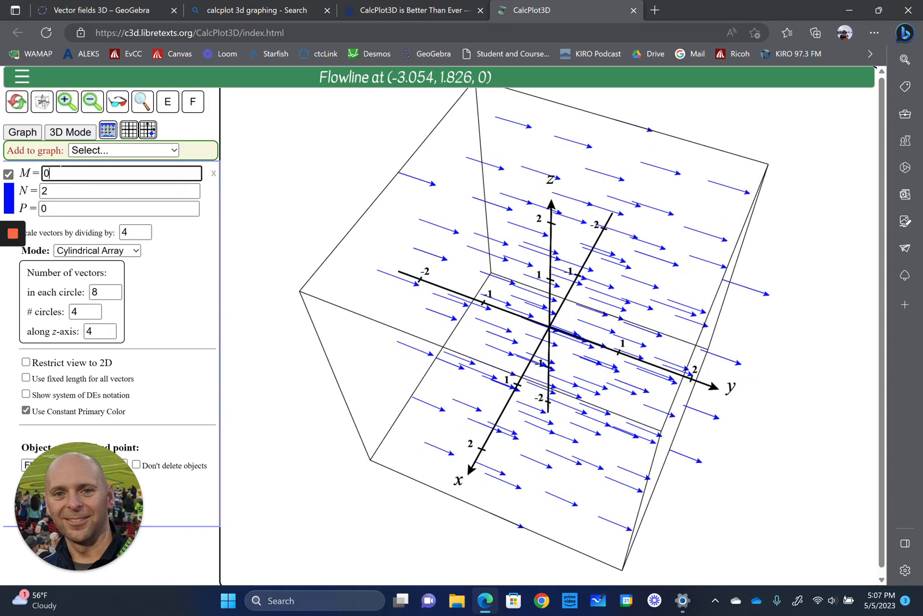
mouse_move(495, 358)
mouse_down()
mouse_move(509, 354)
mouse_move(486, 357)
mouse_move(497, 357)
mouse_up()
Set the vector field components to M = -y and N = x, and redraw the field.
click(64, 174)
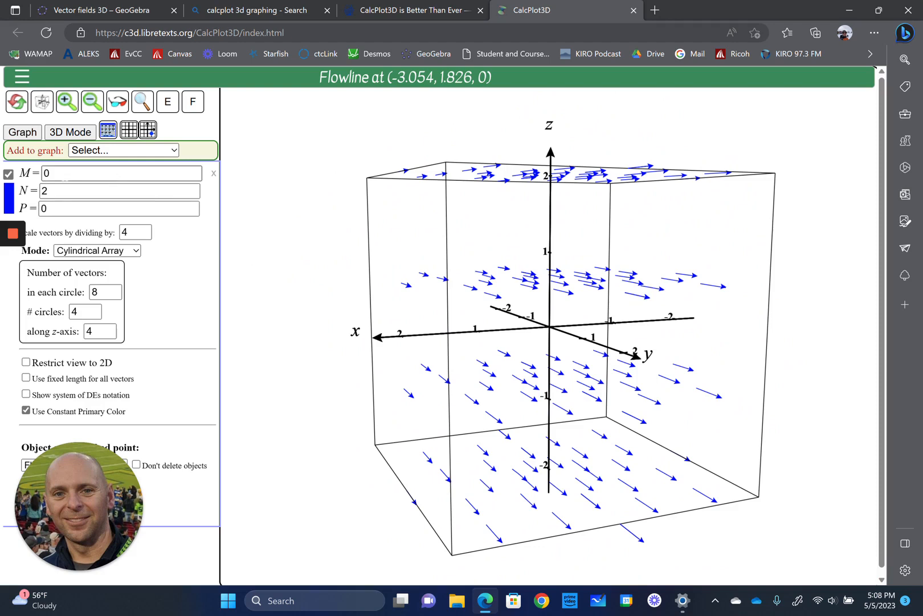
double_click(65, 174)
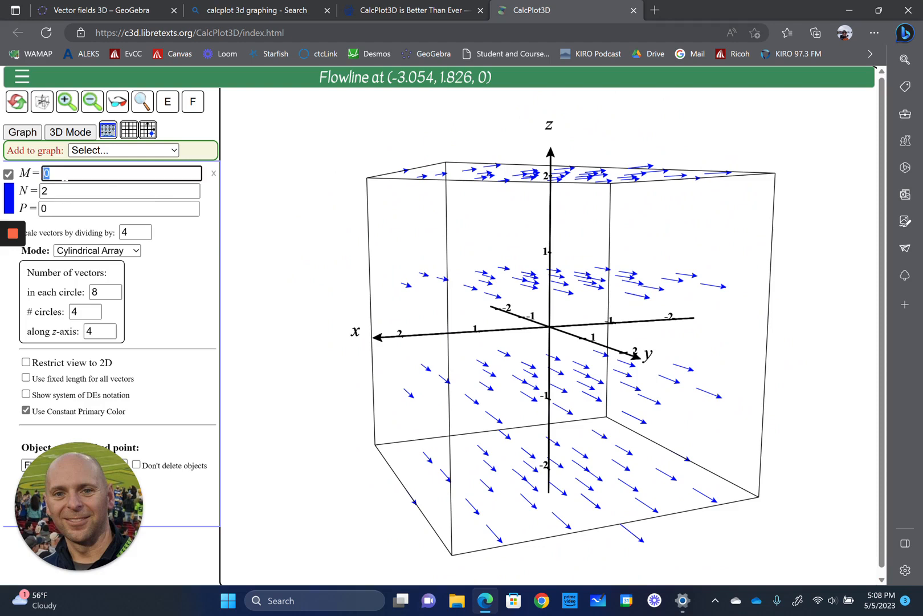
text(-y)
click(58, 190)
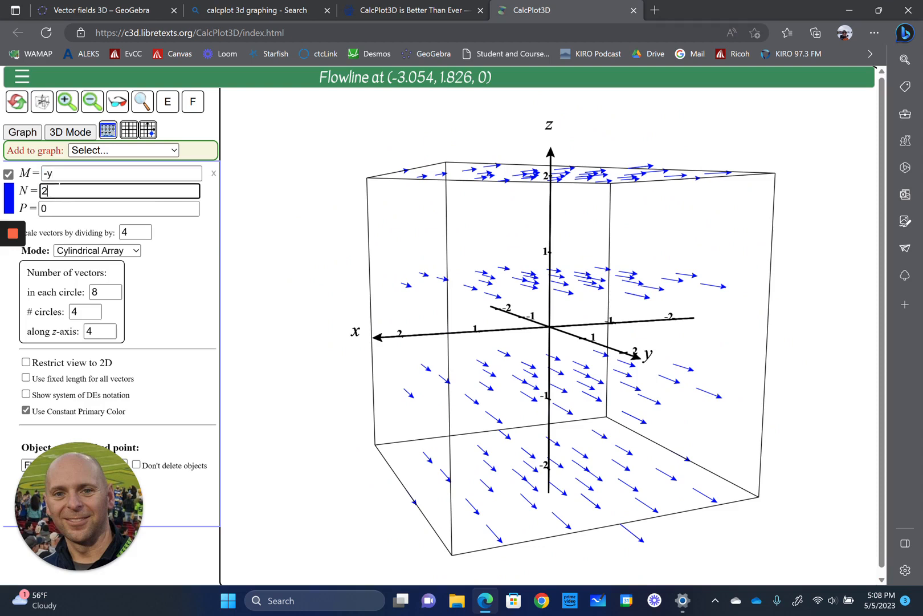
drag(59, 190, 39, 195)
text(x)
key(Tab)
click(8, 174)
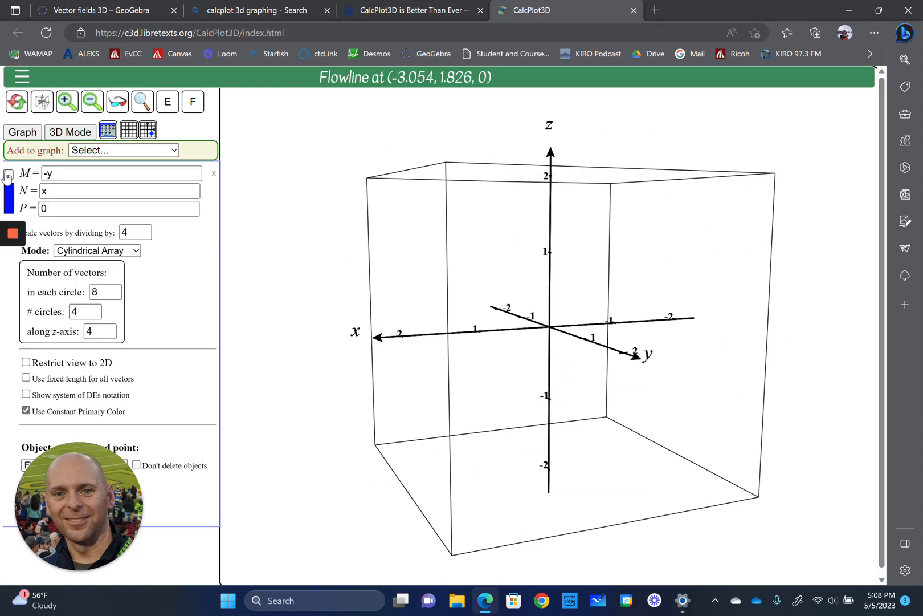
click(8, 174)
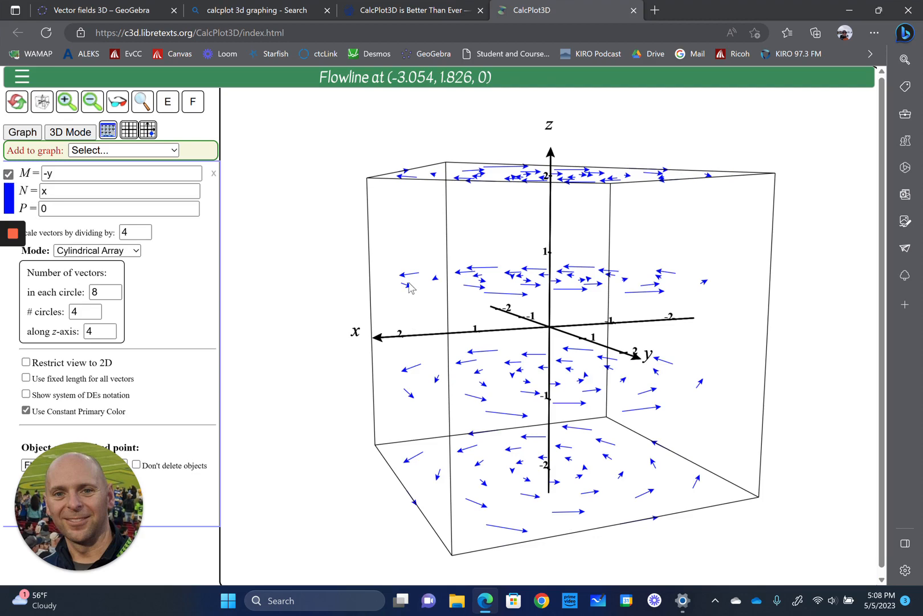
Look over the rotational field in 3D, then restrict its view to 2D.
mouse_move(412, 290)
mouse_down()
mouse_move(409, 282)
mouse_move(406, 290)
mouse_up()
drag(576, 374, 548, 378)
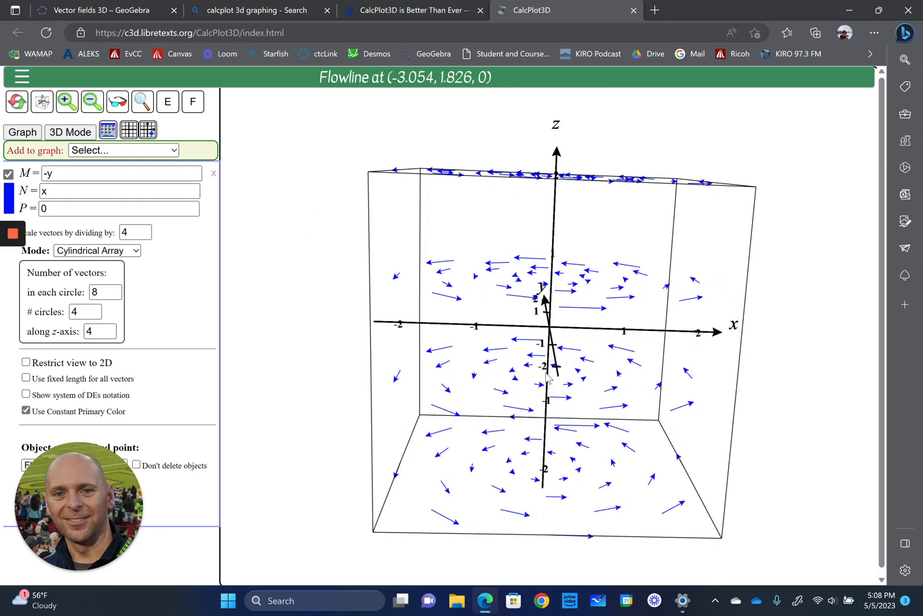
click(25, 362)
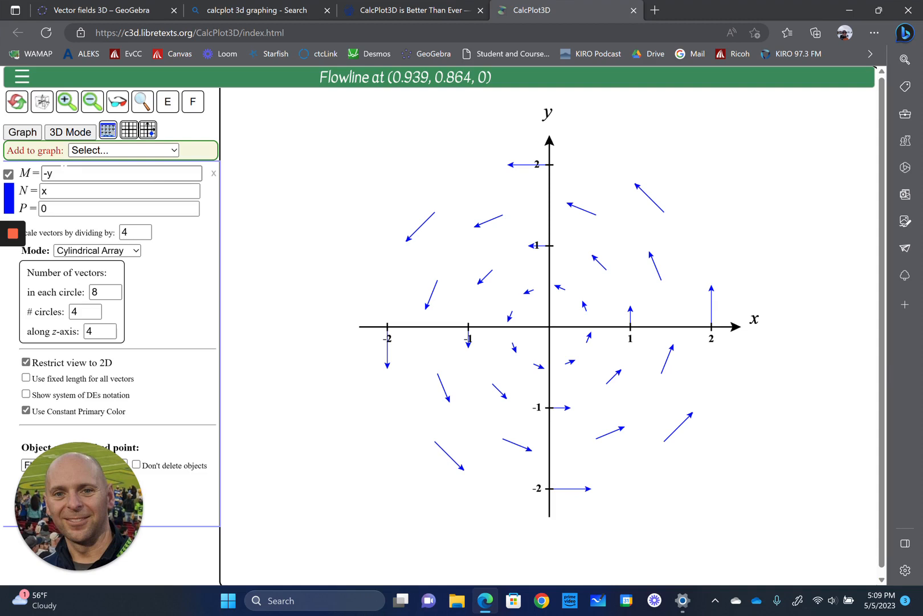
click(64, 180)
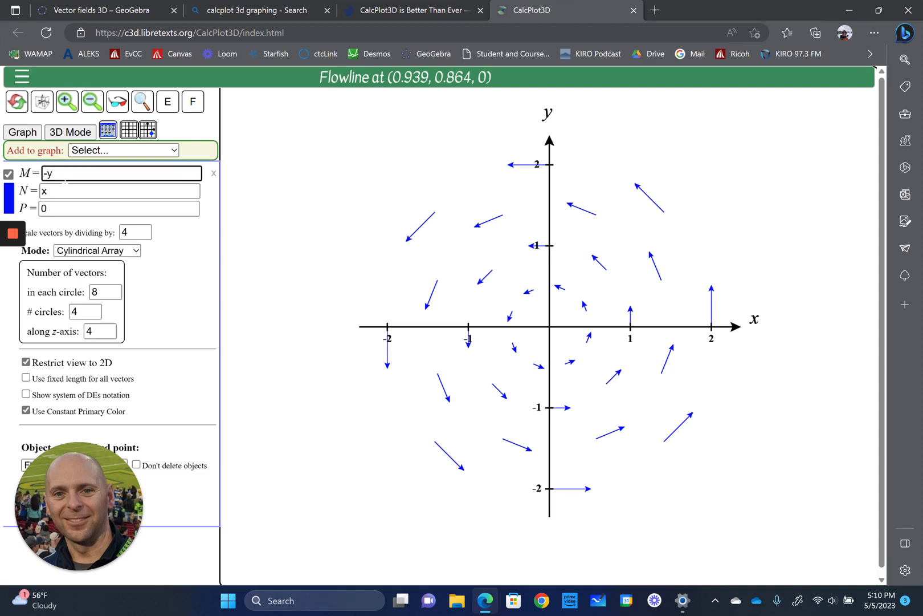
Trace flowlines from several points of the rotational field in 2D, ending at about (-1.37, 1.10), and return to the 3D view.
click(61, 185)
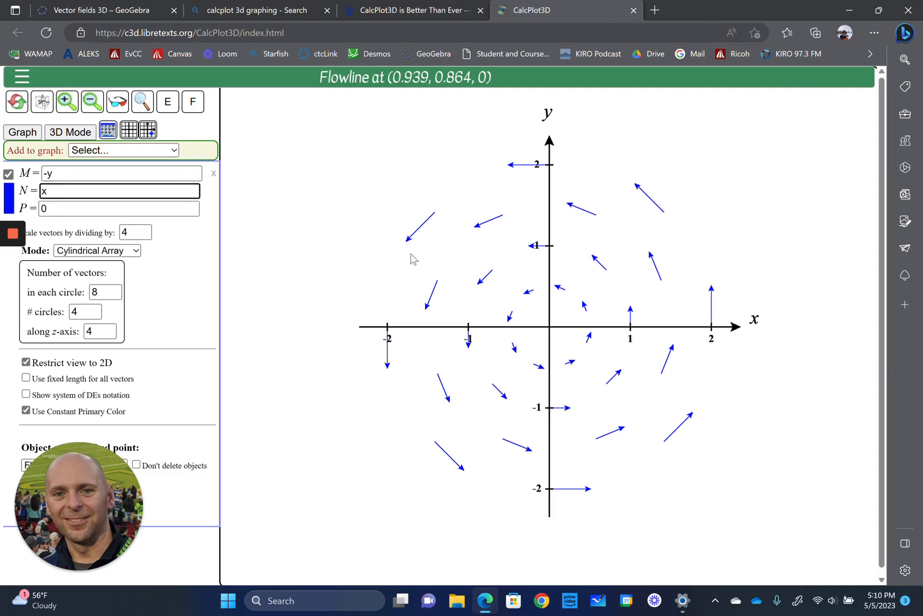
click(619, 268)
click(654, 255)
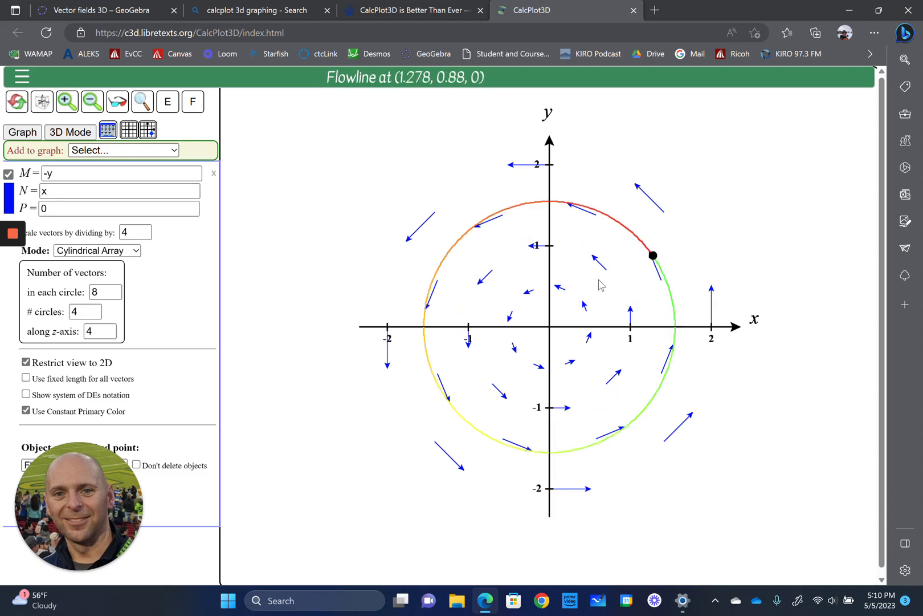
click(563, 299)
click(546, 328)
click(485, 284)
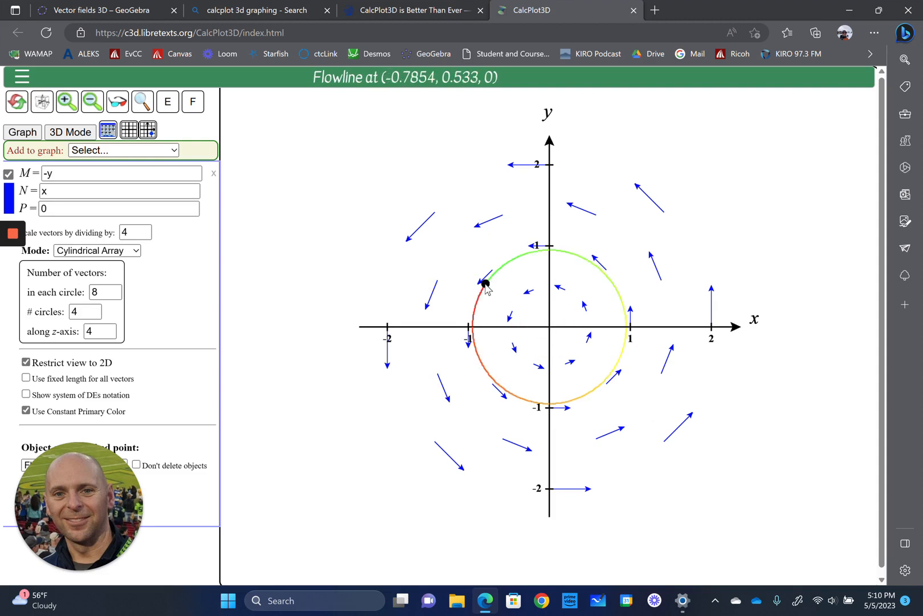
click(438, 237)
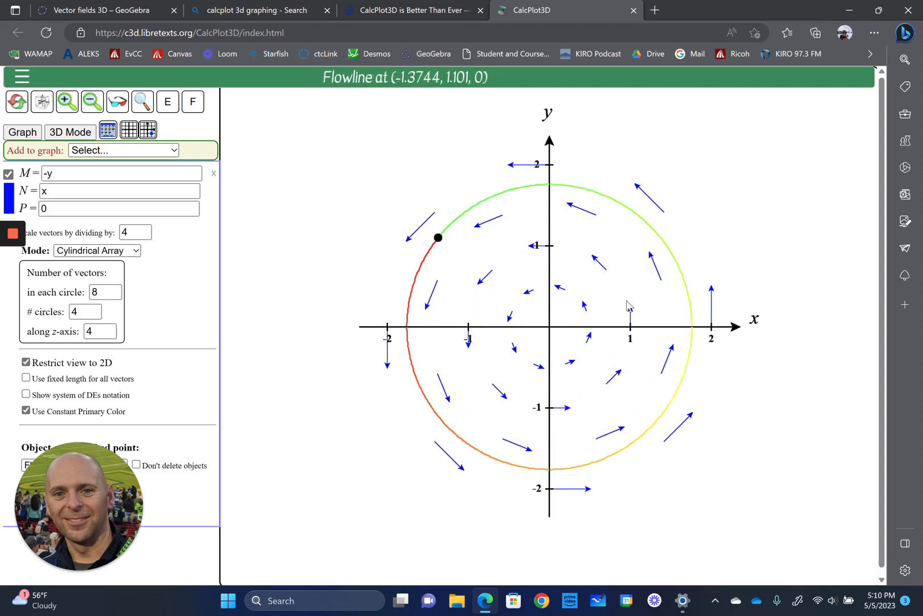
click(25, 362)
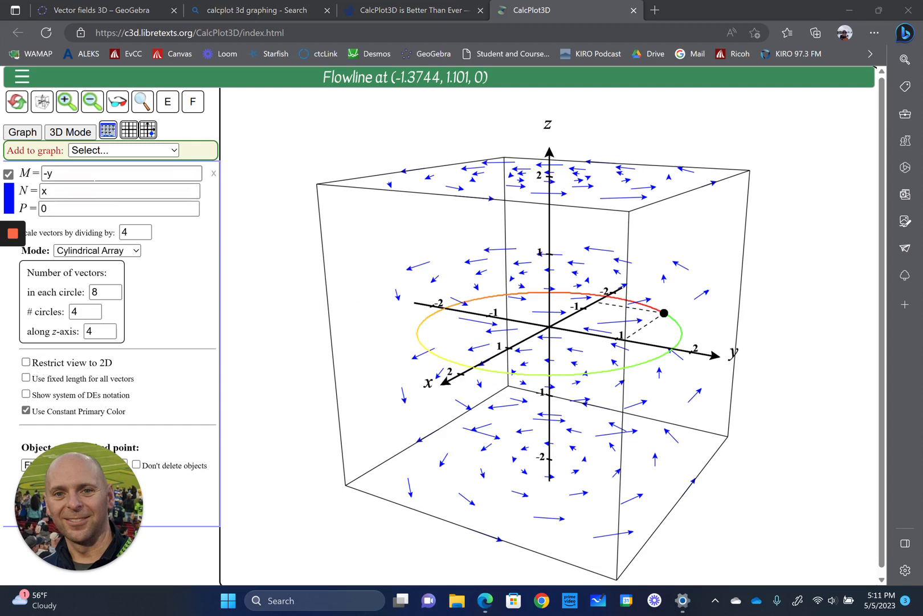
Set the vector field components to M = -y^2+x^2, N = x^2 and P = 1, and redraw the field.
click(52, 173)
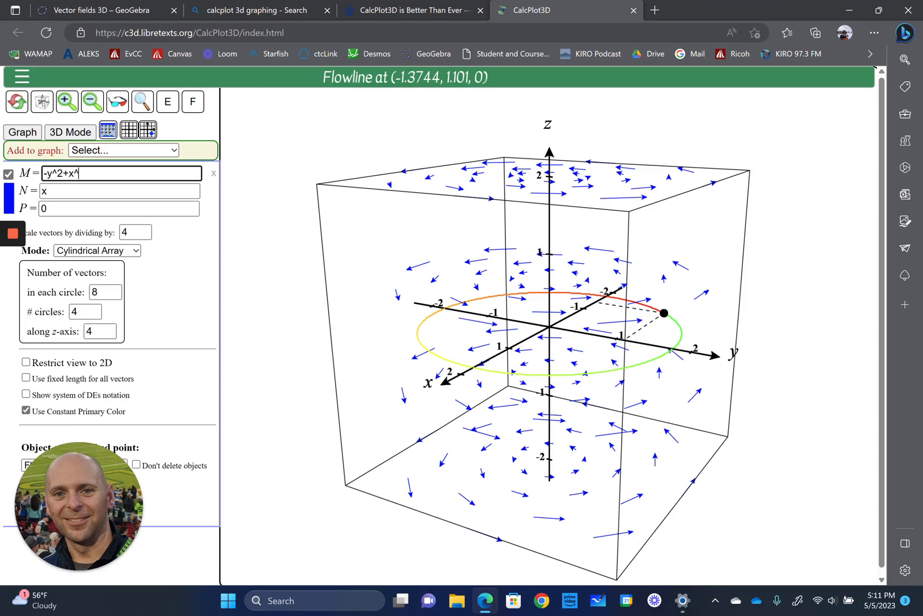
click(45, 190)
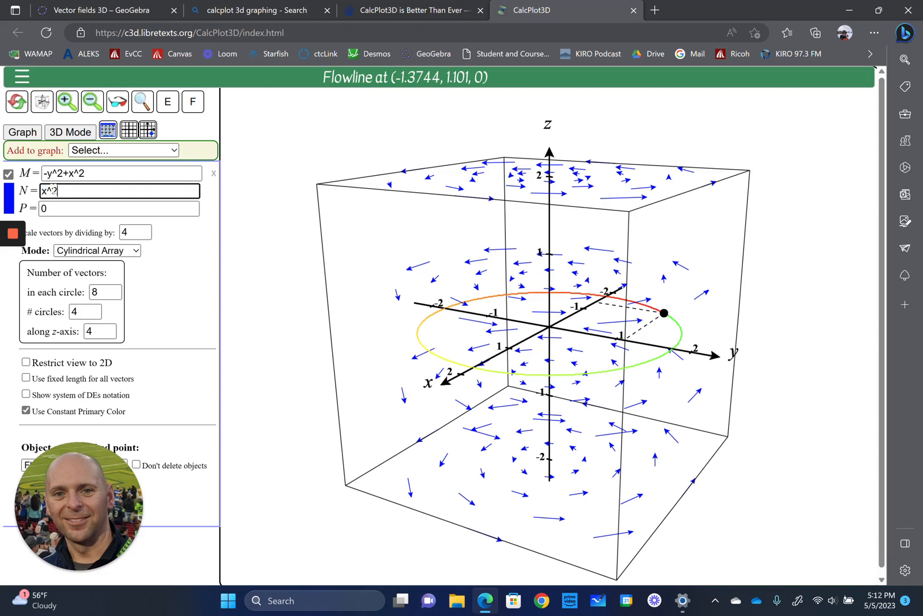
double_click(44, 208)
text(1)
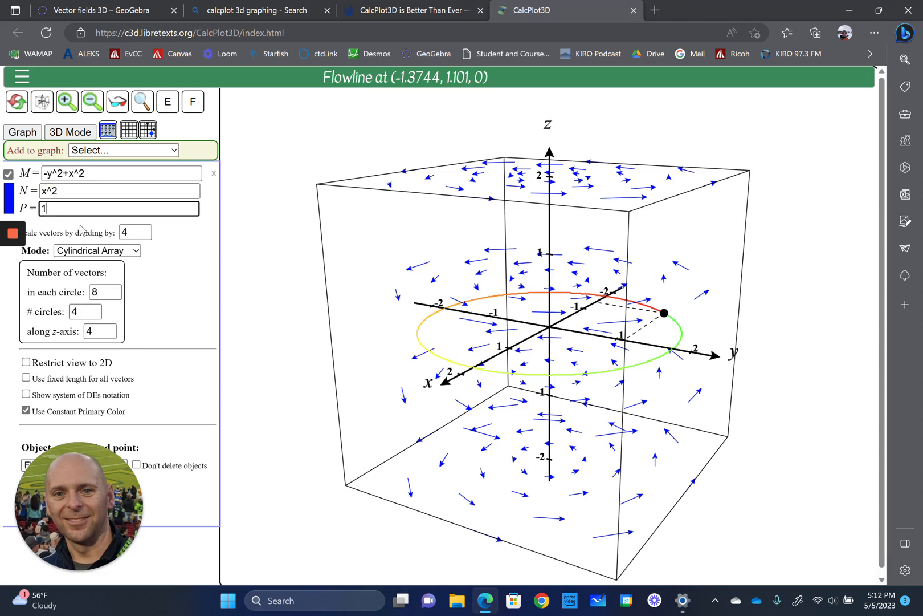
click(8, 175)
click(9, 175)
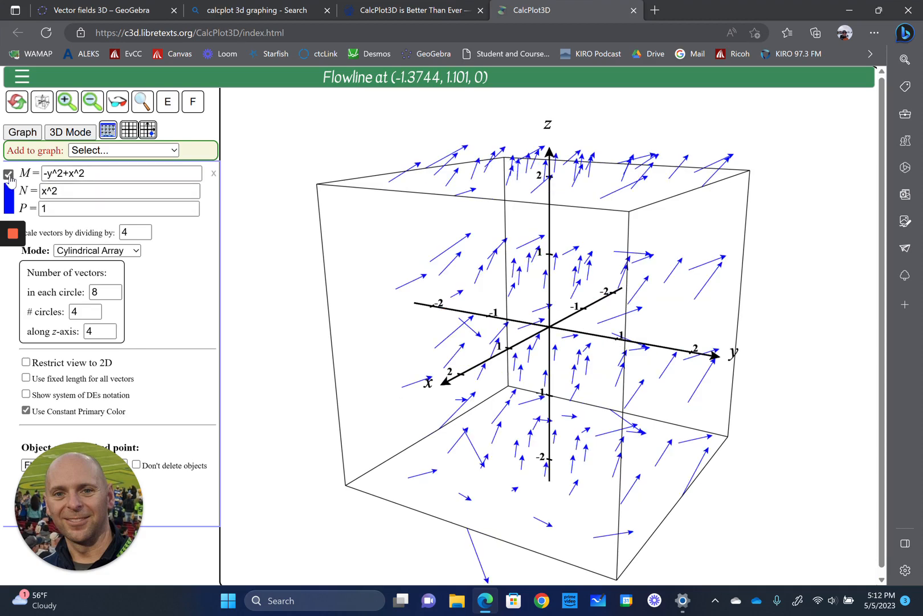
Restrict the quadratic field's view to 2D and trace flowlines from several points, ending at about (-0.79, -1.57).
drag(582, 378, 573, 376)
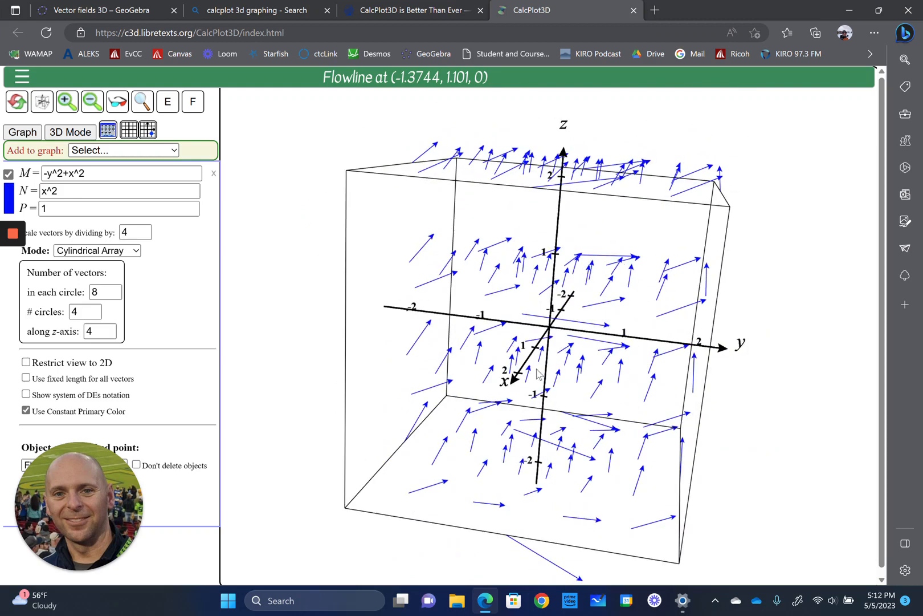
click(25, 361)
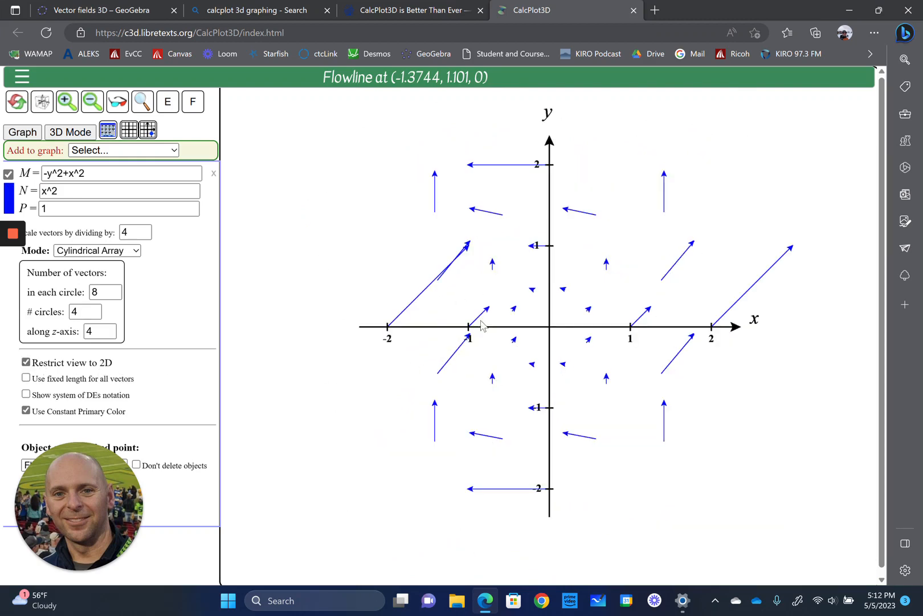
click(687, 281)
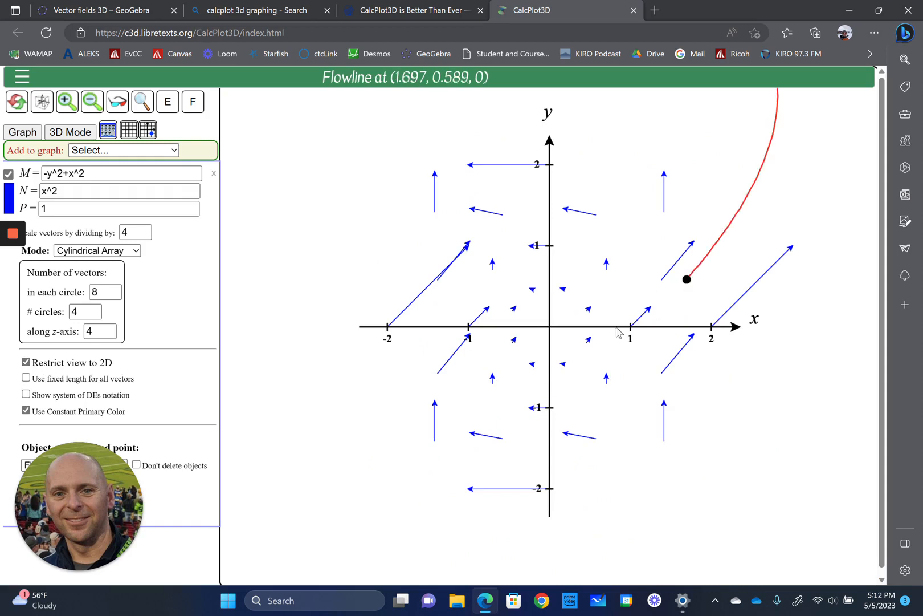
click(596, 331)
click(533, 359)
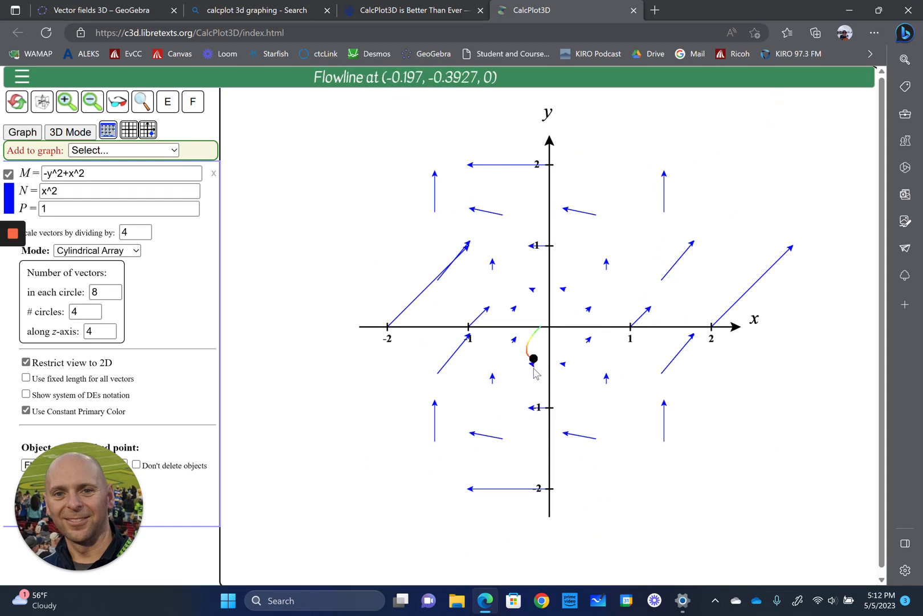
click(533, 405)
click(470, 422)
drag(466, 422, 488, 457)
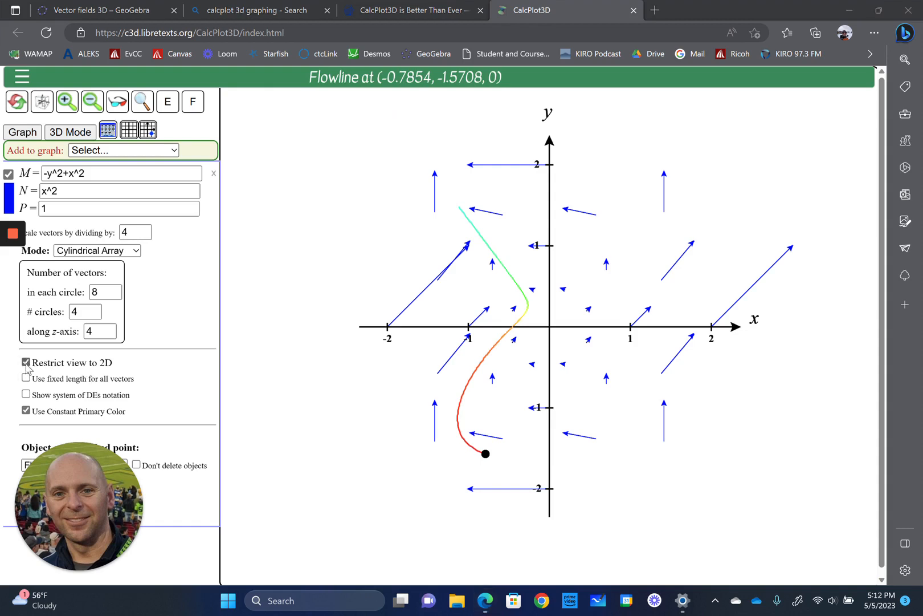
Return to the 3D view and examine the traced flowline from another angle.
click(26, 363)
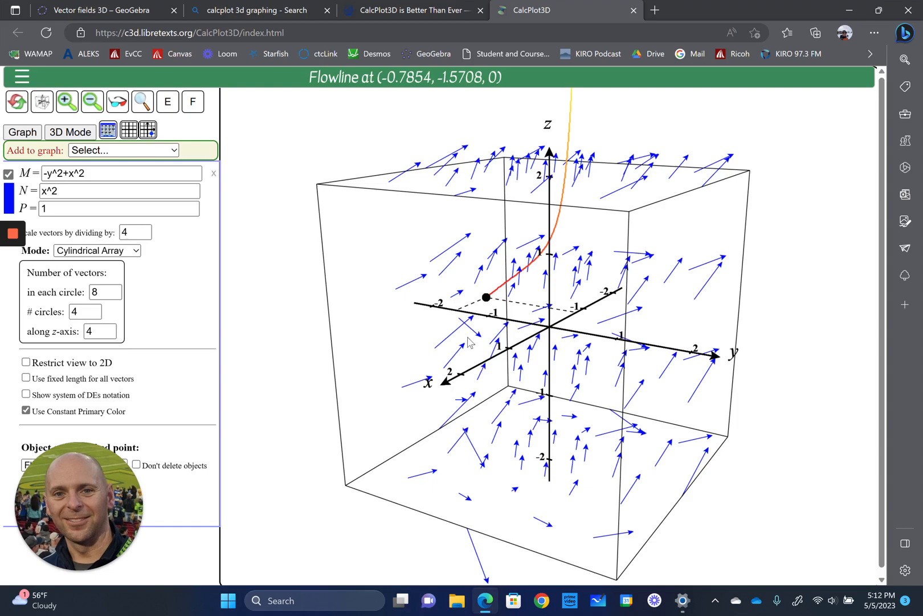
mouse_move(484, 297)
mouse_down()
mouse_move(472, 302)
mouse_move(485, 305)
mouse_up()
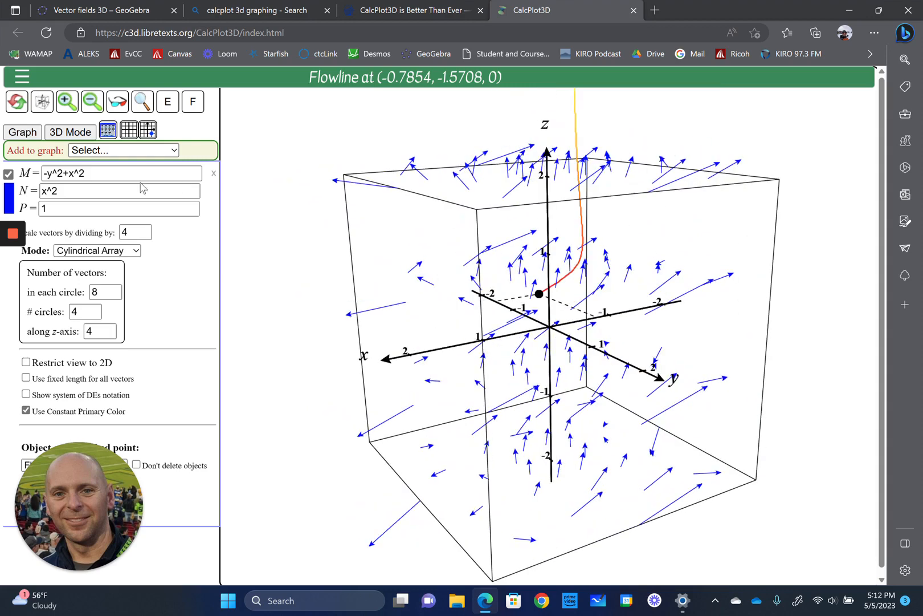